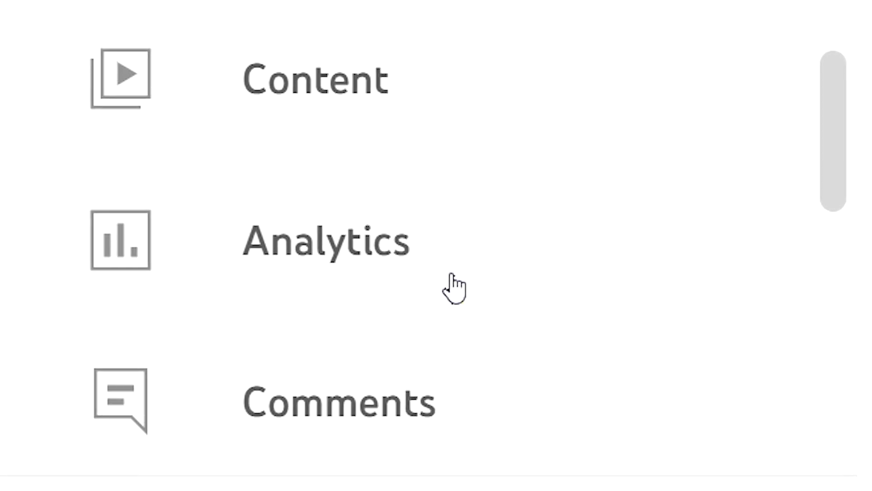
Go through Analytics to the Content list showing the channel's uploaded videos.
click(453, 287)
click(391, 272)
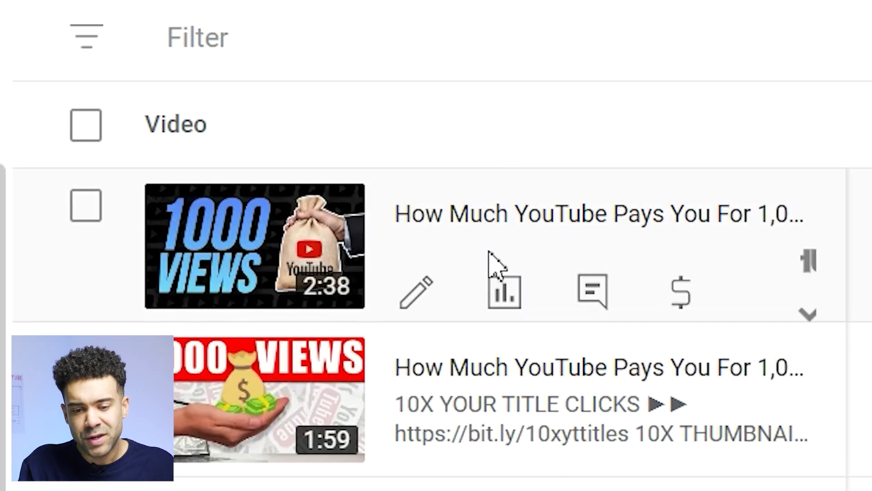
Show the 1000 VIEWS video's Reach analytics: 12.7% impressions CTR, YouTube search 80.1% of views.
click(499, 292)
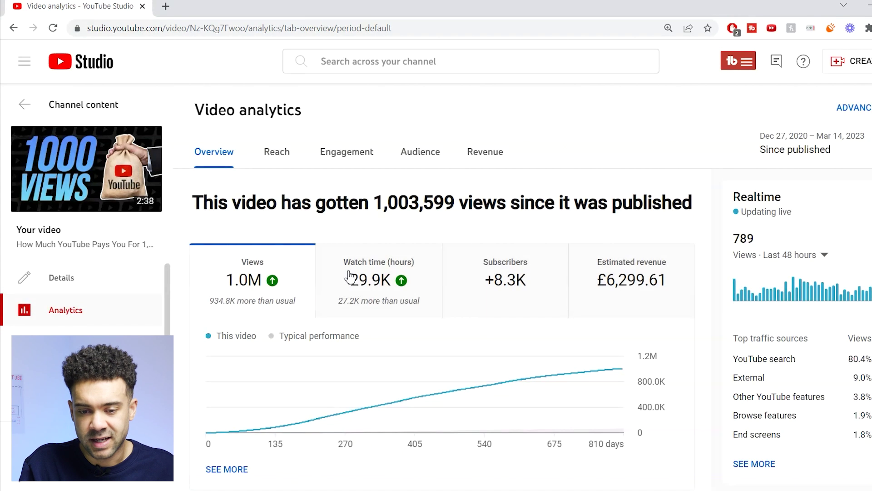
click(279, 166)
click(501, 241)
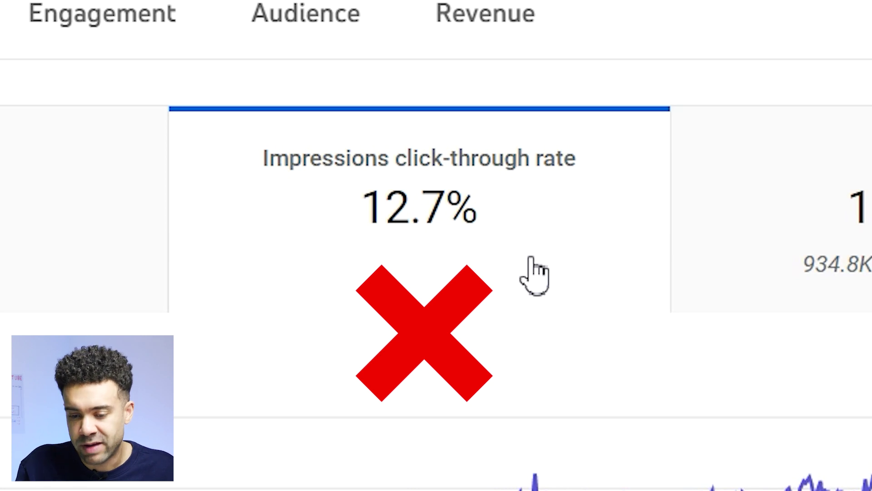
scroll(535, 275, down, 5)
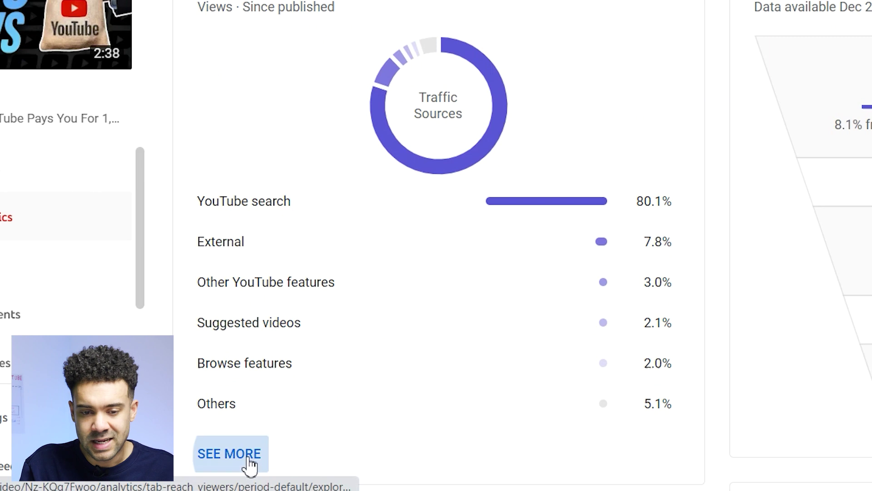
click(249, 459)
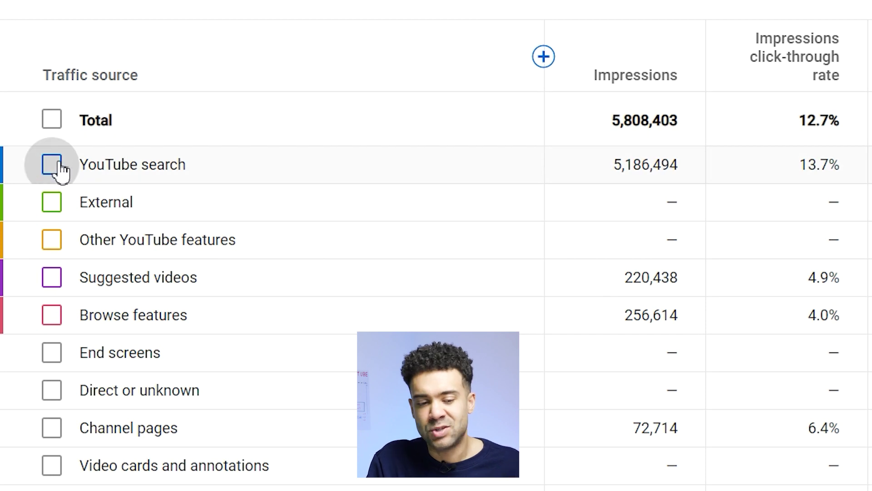
click(51, 278)
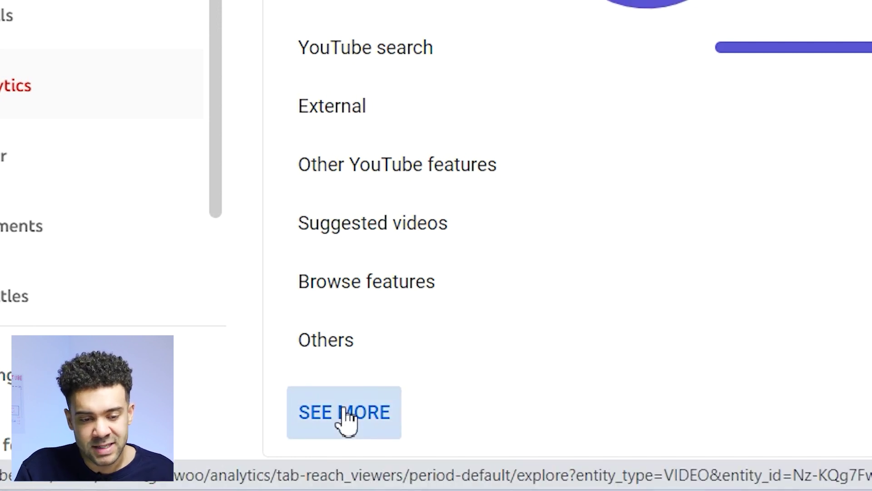
Open the full Traffic sources table via SEE MORE before returning to Content.
click(345, 417)
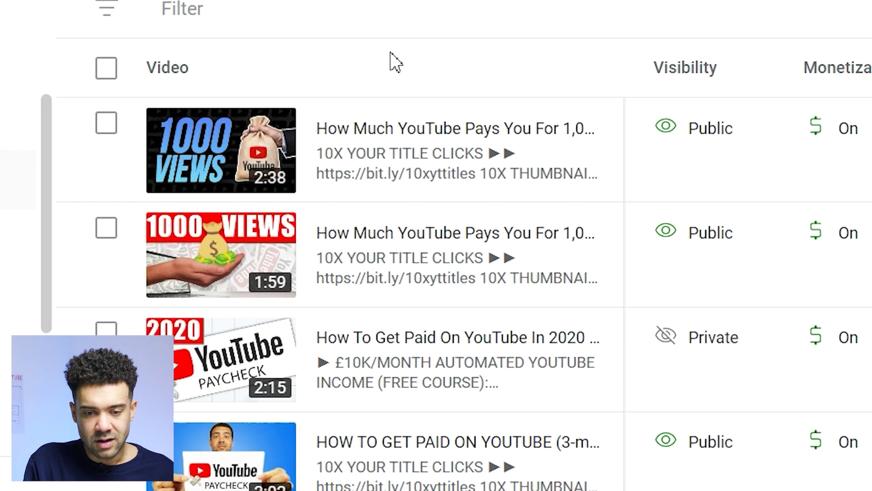
Open the HOW TO GET PAID ON YOUTUBE video's 28-day analytics: 13,621 views, £128.48 revenue.
scroll(396, 62, down, 3)
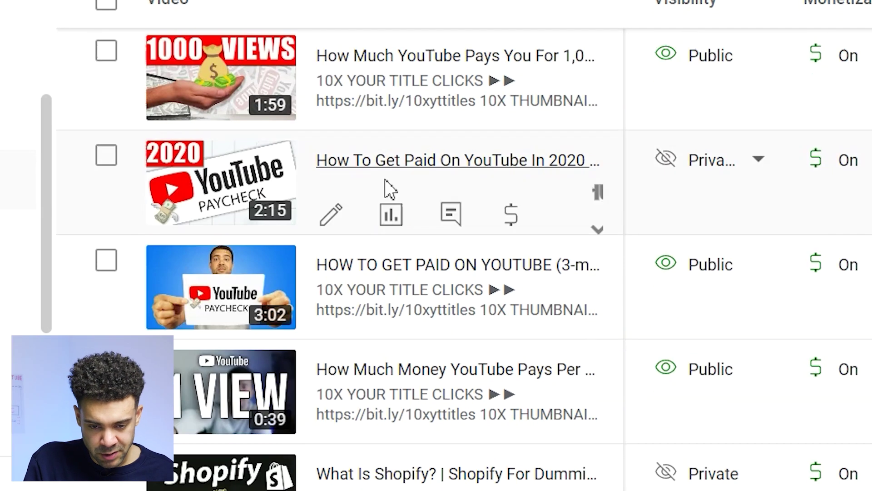
click(390, 320)
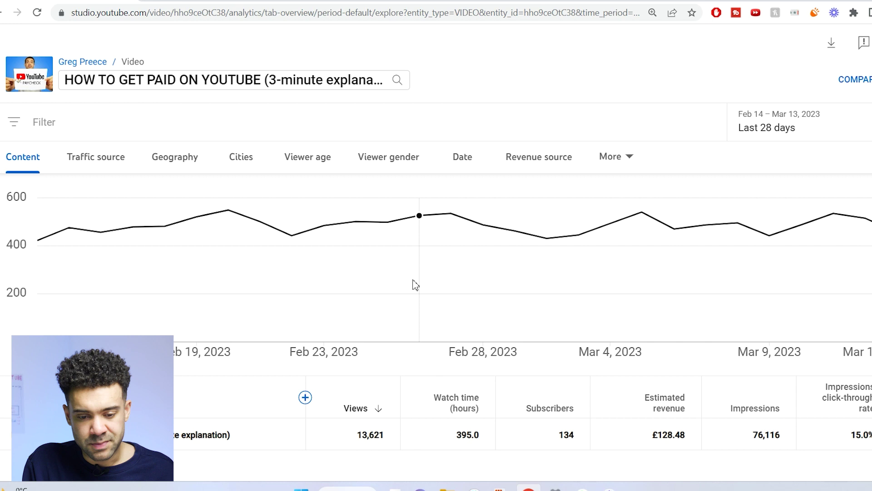
Add the Clicks per end screen element shown metric, revealing a 5.3% end-screen click rate.
click(305, 397)
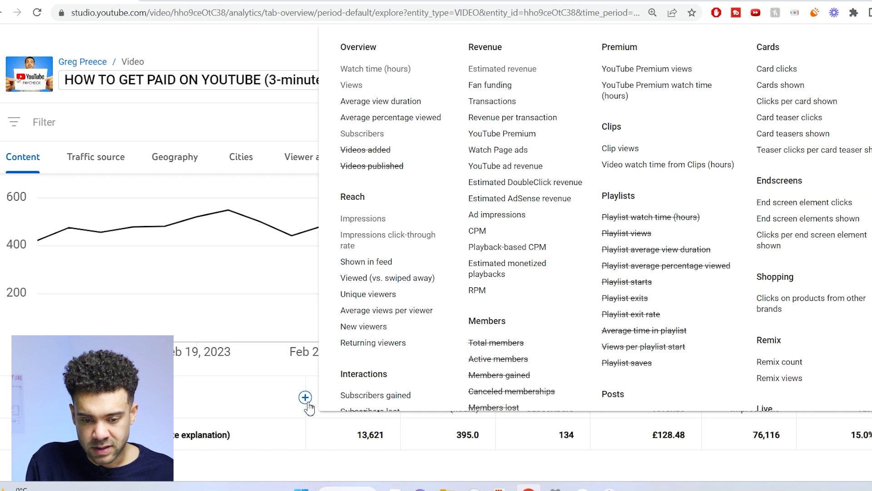
click(779, 241)
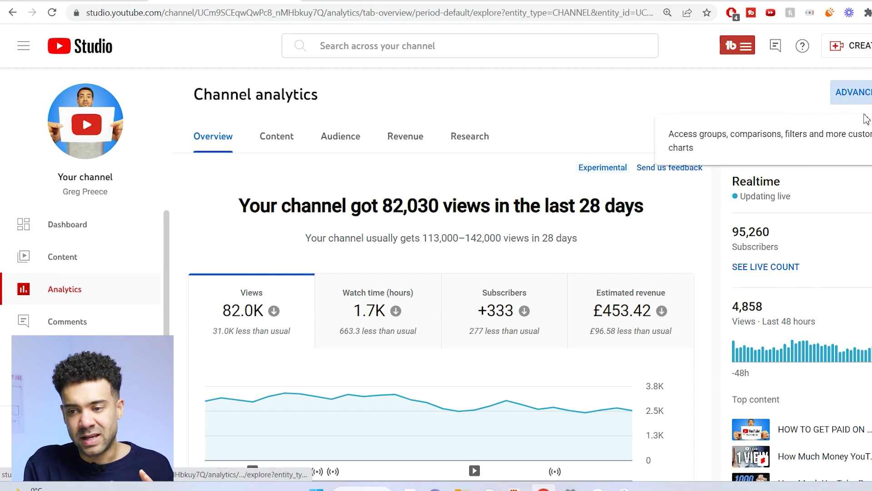
Add Clicks per end screen element shown to the channel's Advanced Mode table, 10.7% overall, and review it.
click(863, 95)
scroll(461, 367, down, 5)
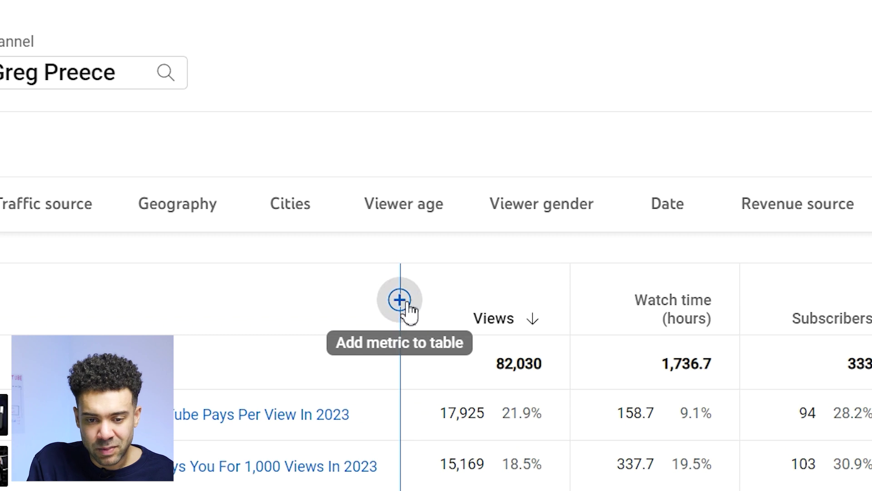
click(399, 300)
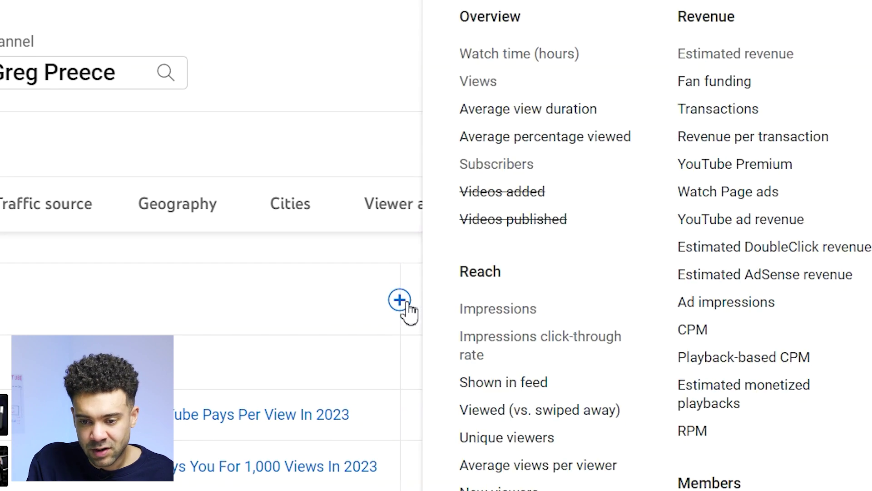
click(750, 240)
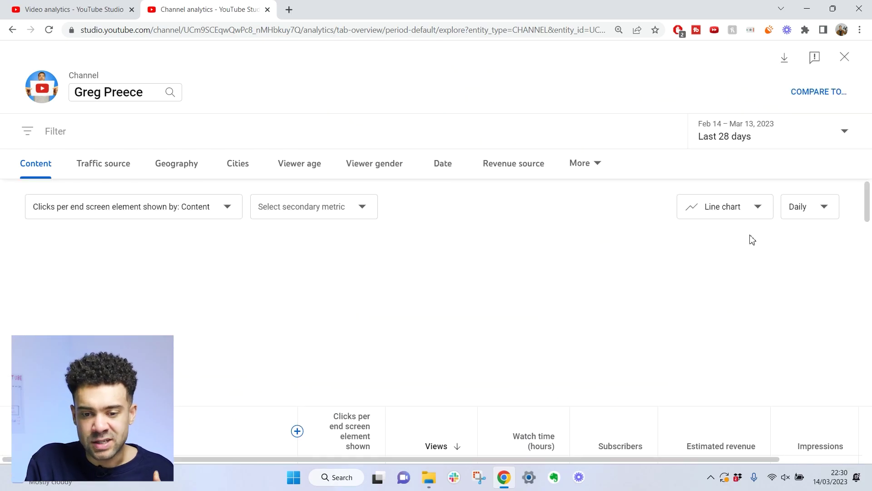
scroll(750, 238, down, 3)
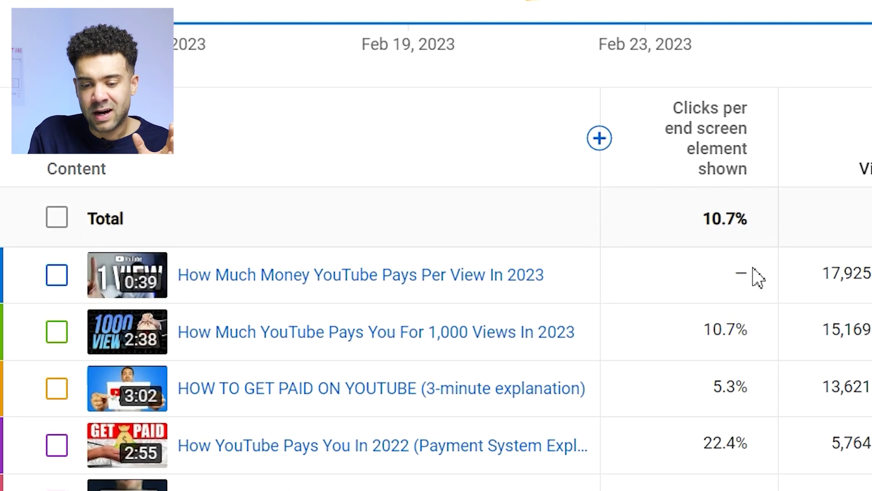
scroll(764, 352, down, 2)
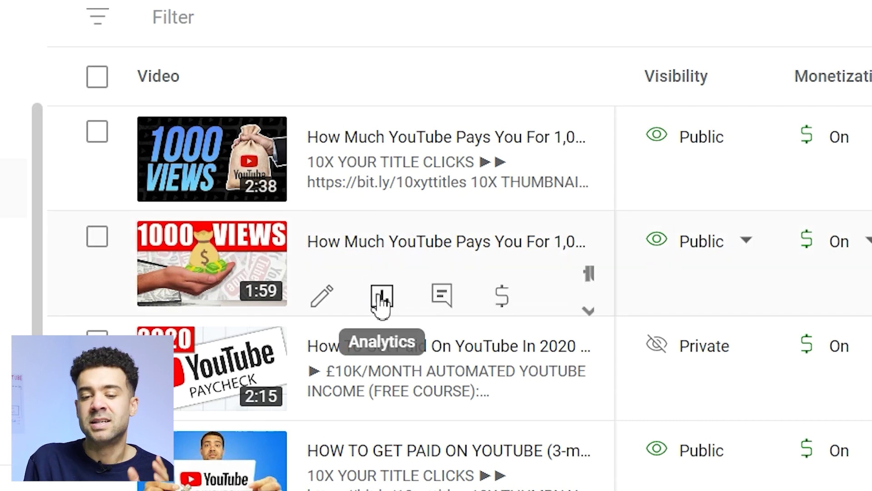
Open the 1,000 Views video's Reach tab and scroll to its Suggested videos traffic source.
click(382, 297)
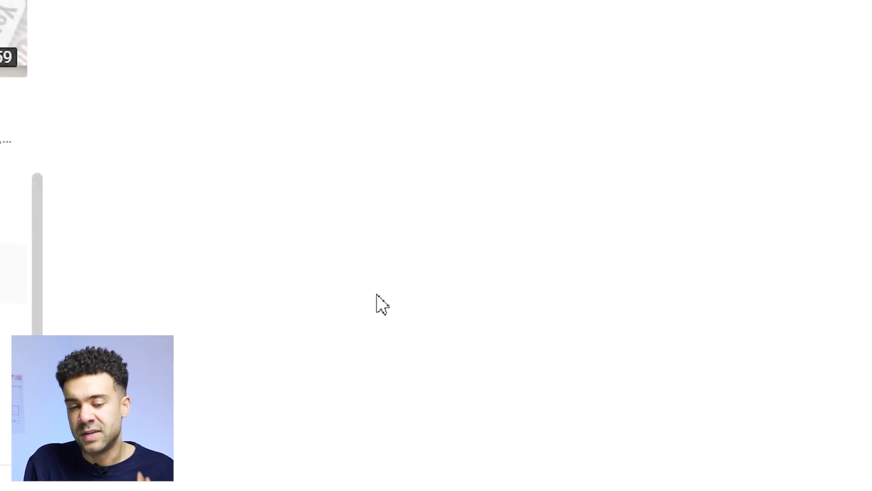
click(277, 151)
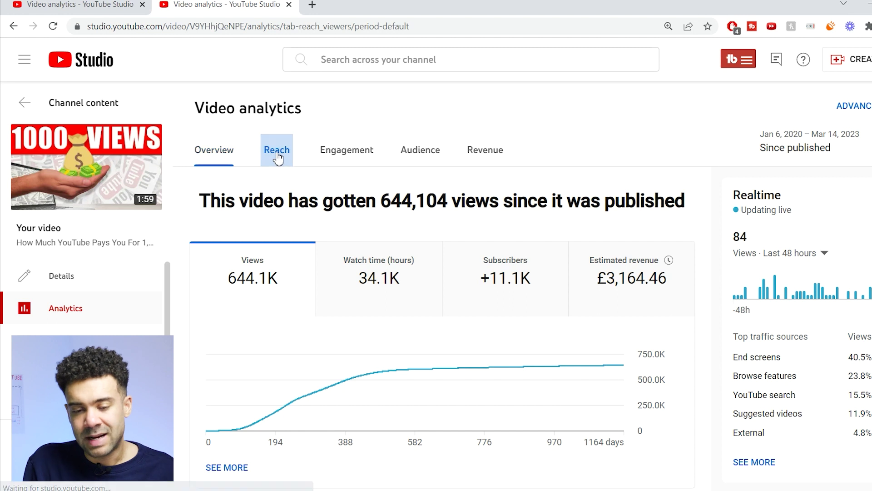
scroll(278, 159, down, 18)
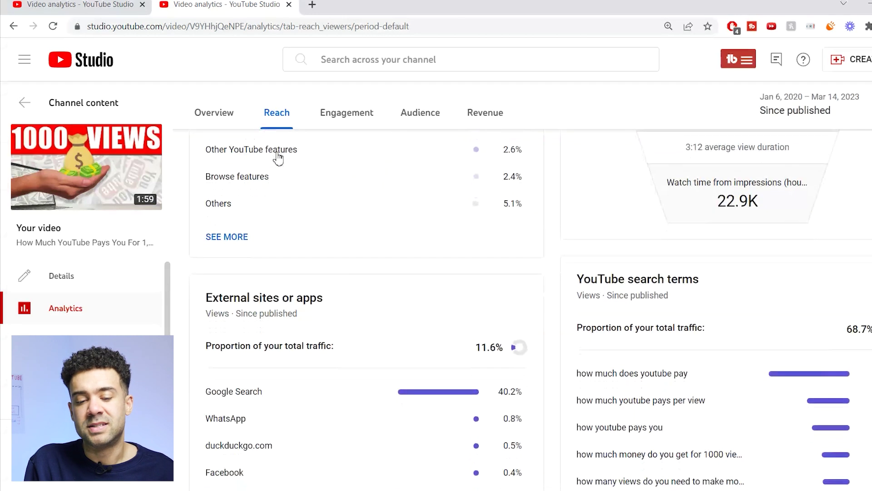
scroll(278, 158, down, 2)
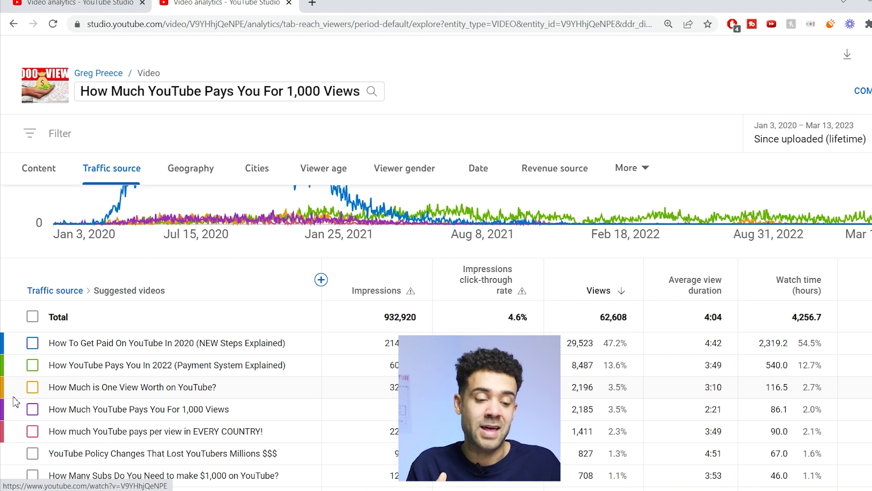
Scroll through the Suggested videos table to review impressions and click-through rates per source video.
scroll(13, 401, down, 2)
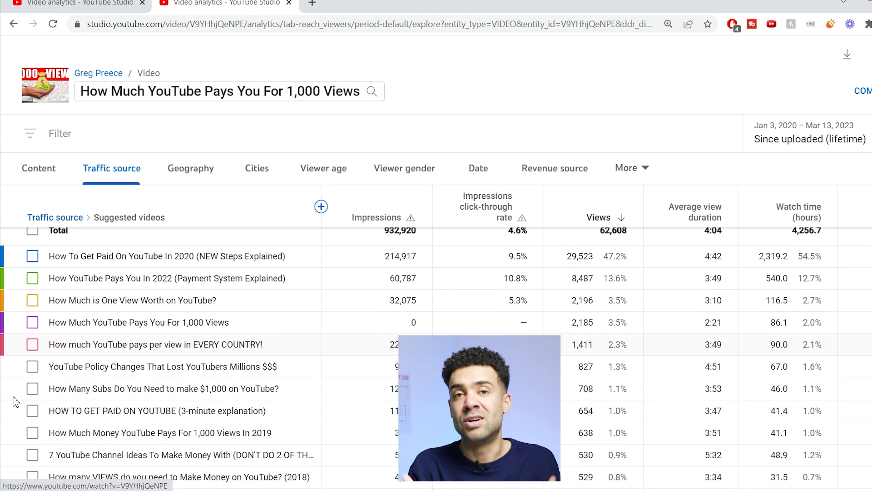
scroll(16, 399, up, 3)
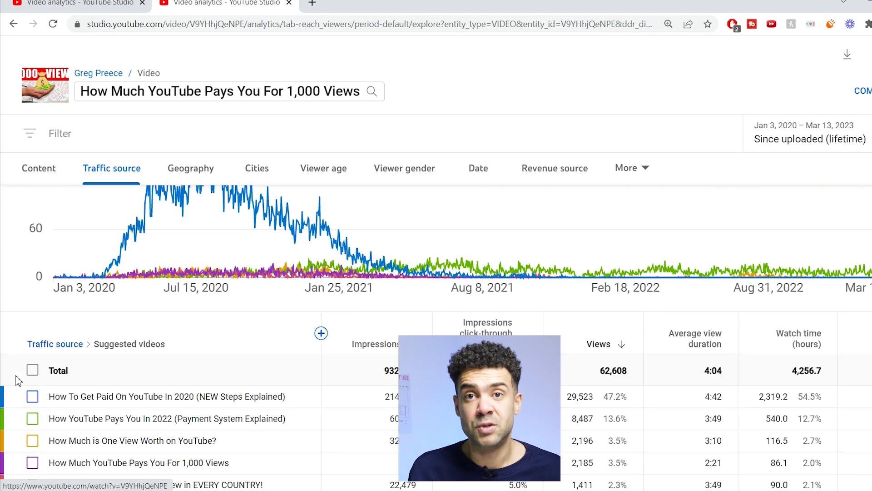
scroll(18, 381, down, 2)
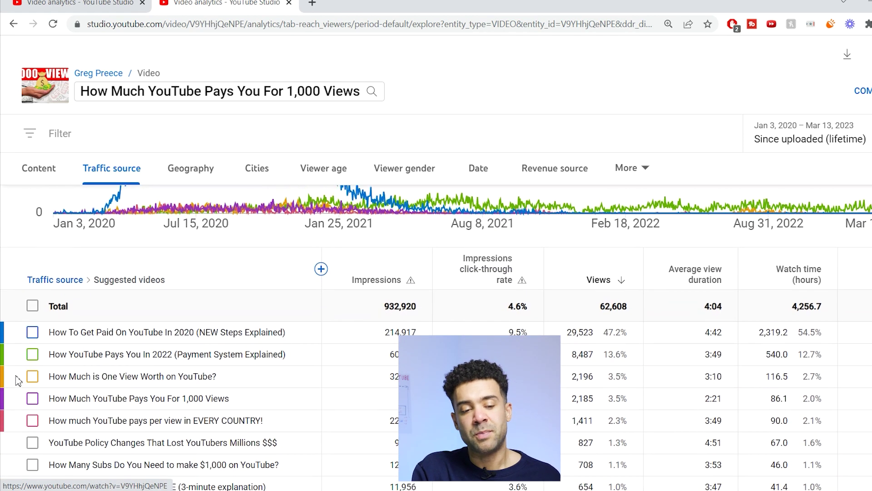
scroll(18, 381, down, 1)
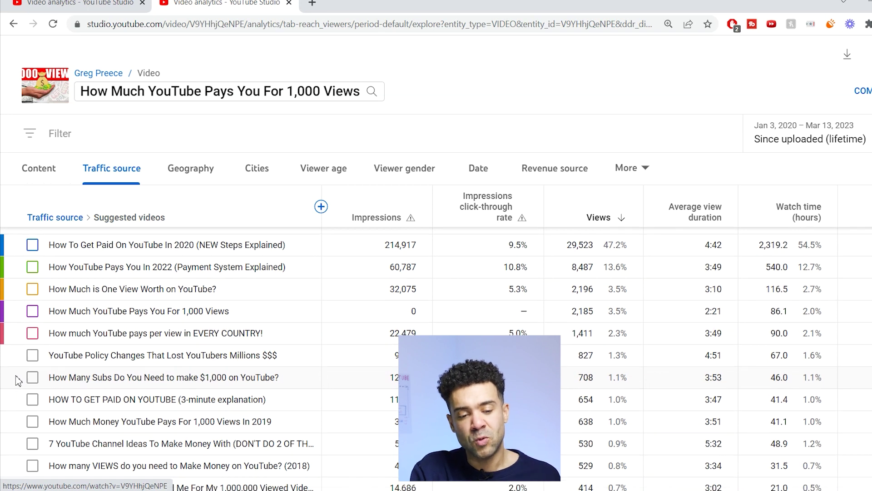
scroll(18, 381, down, 1)
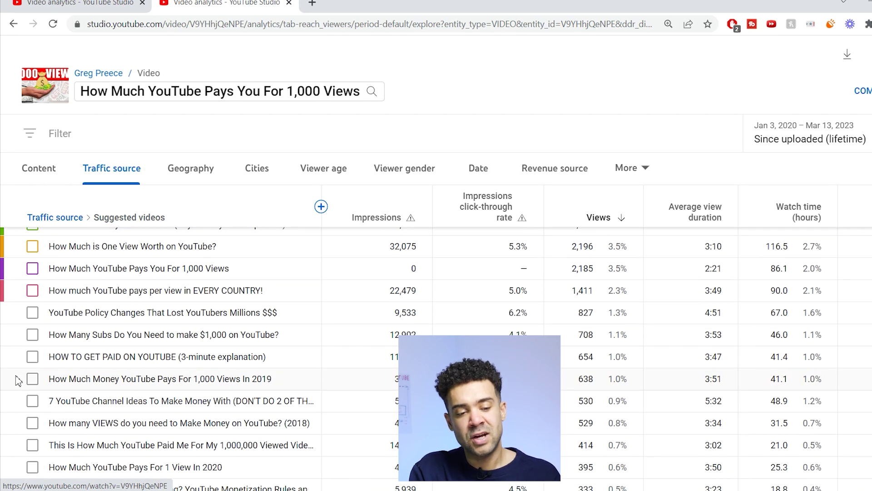
scroll(17, 381, up, 1)
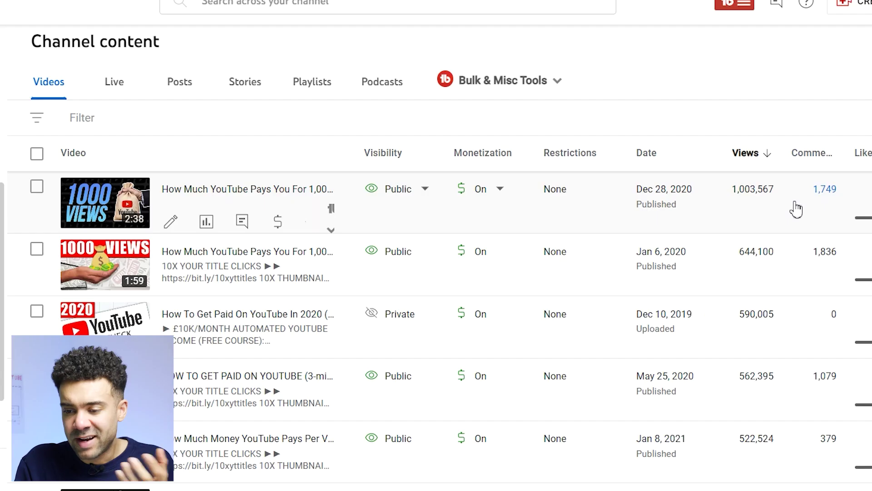
scroll(794, 208, down, 1)
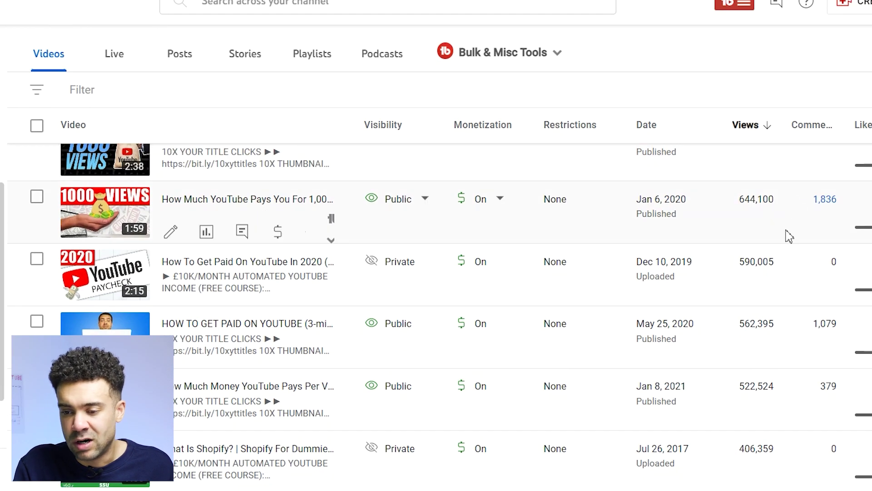
scroll(788, 234, down, 2)
scroll(789, 235, up, 3)
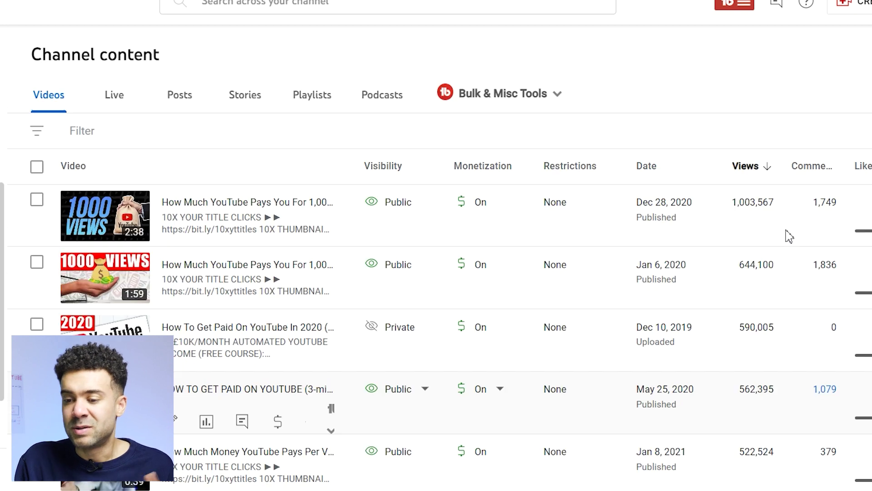
scroll(789, 235, down, 2)
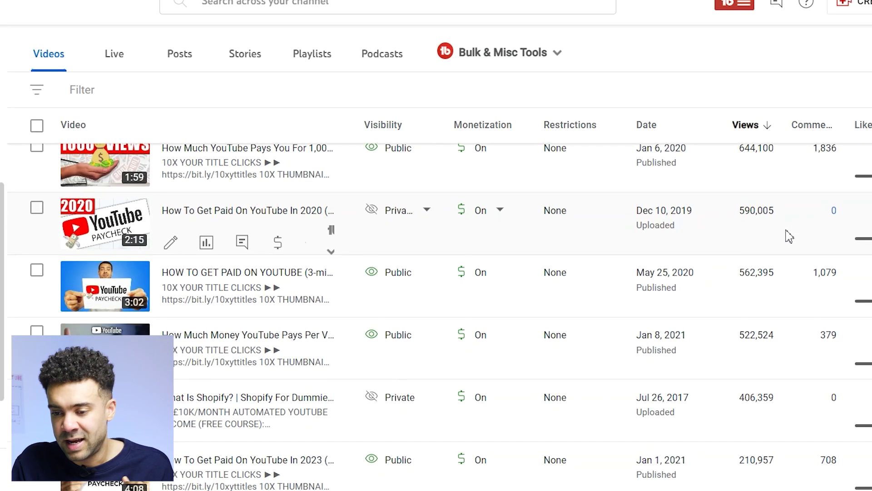
scroll(789, 235, down, 2)
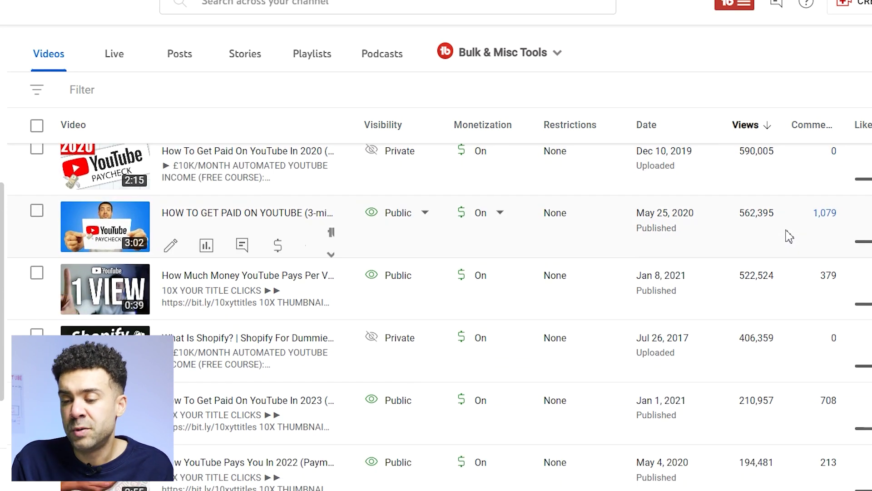
scroll(789, 235, down, 2)
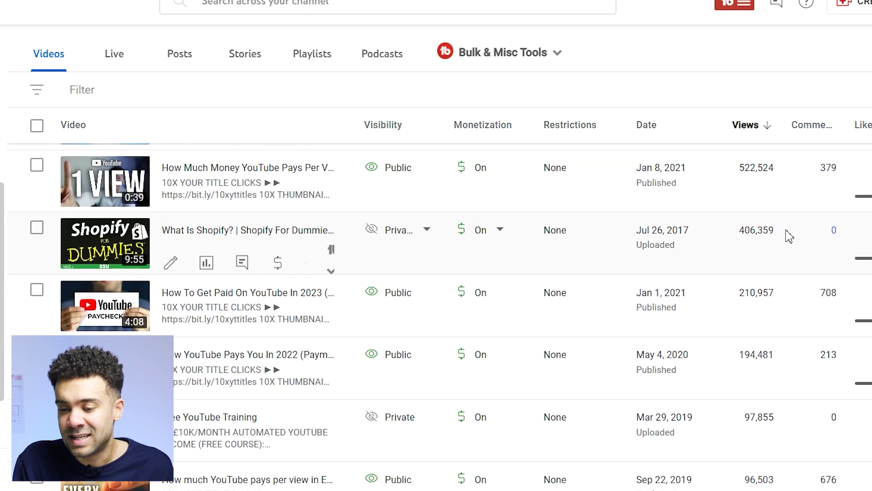
scroll(789, 235, down, 2)
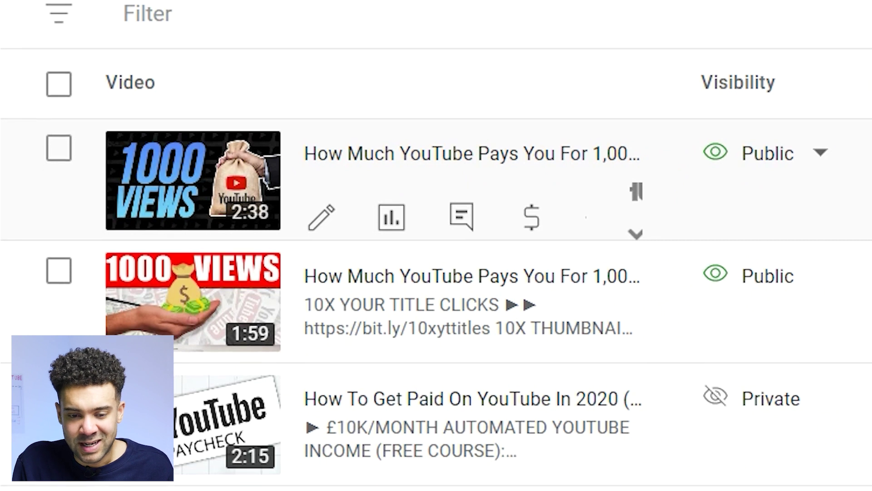
scroll(789, 213, down, 2)
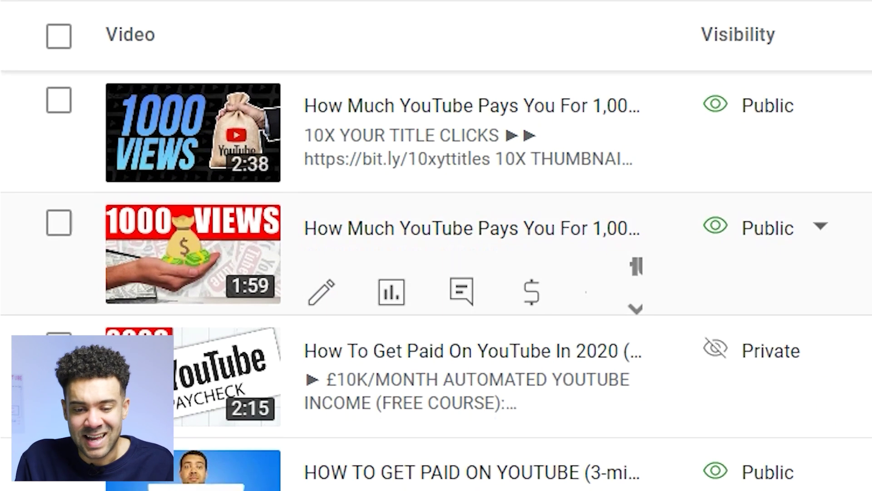
scroll(789, 227, down, 2)
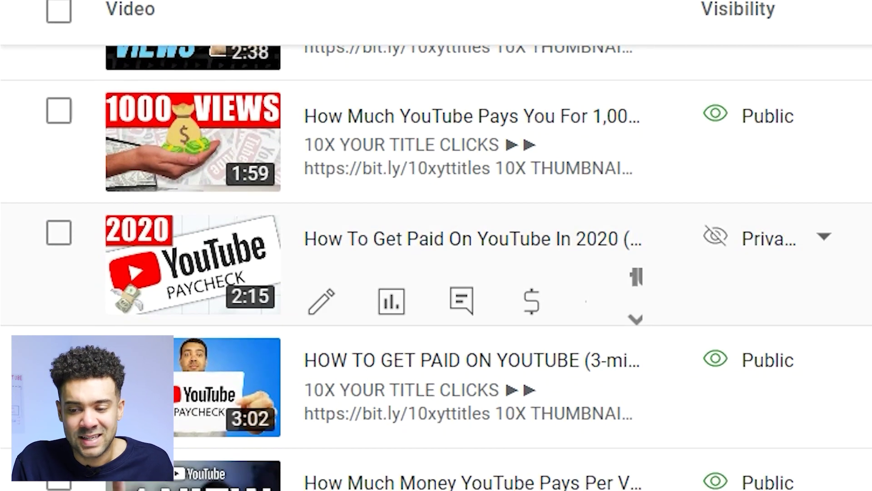